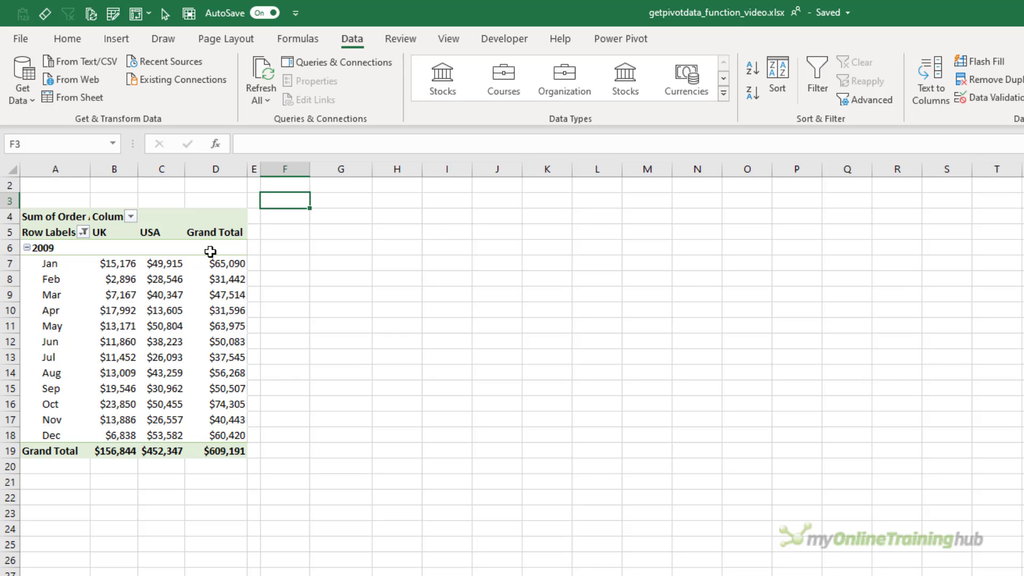
# Step: With the February grand total selected, toggle Generate GetPivotData under PivotTable Analyze > Options
pyautogui.moveTo(210, 251)
pyautogui.click(226, 277)
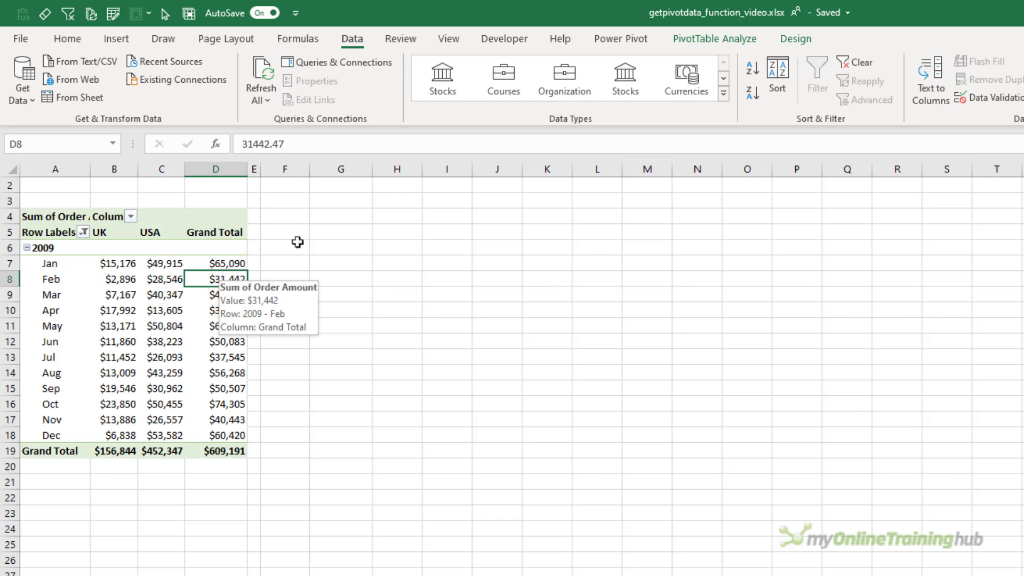
pyautogui.click(731, 41)
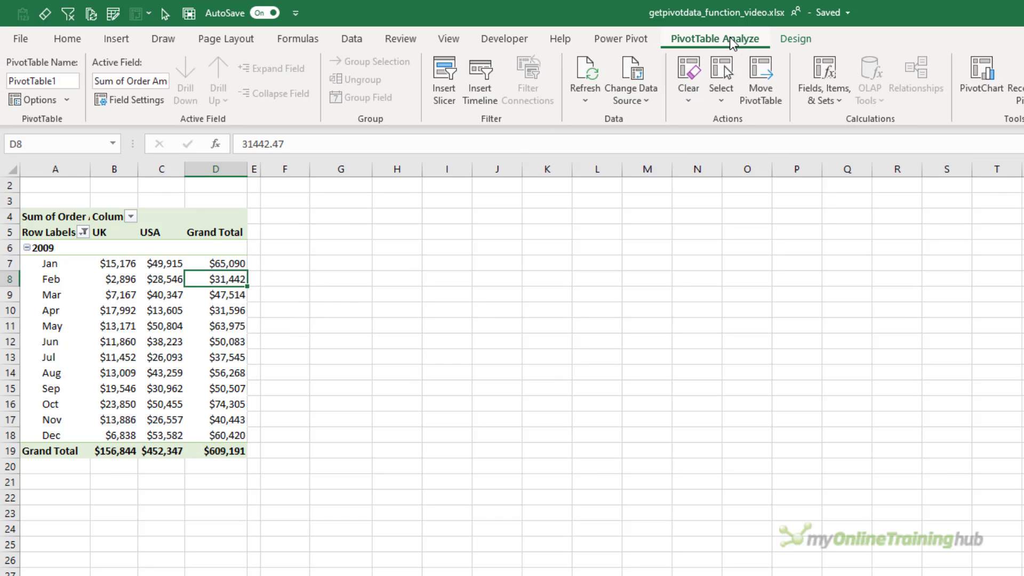
pyautogui.click(65, 100)
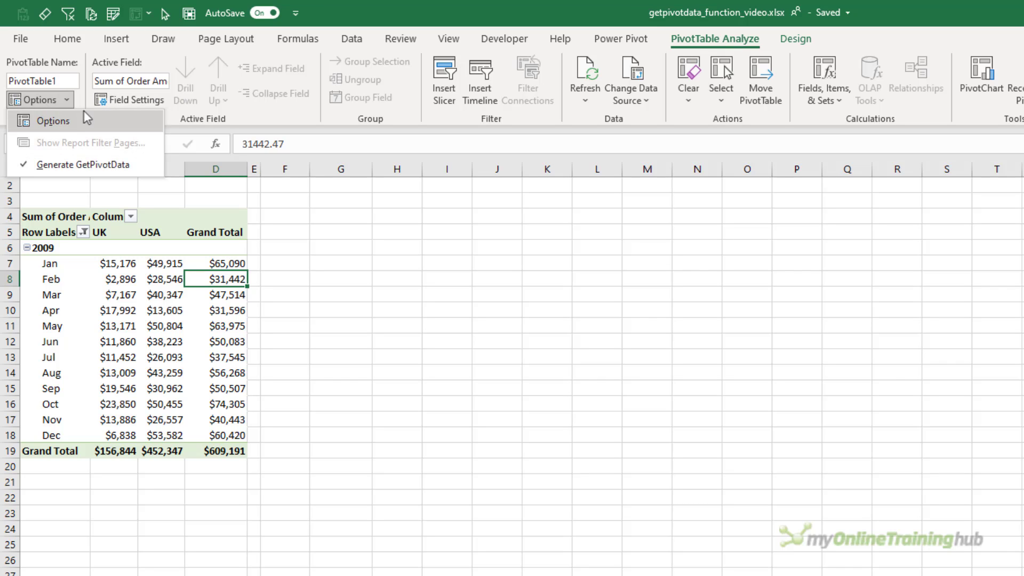
pyautogui.click(148, 160)
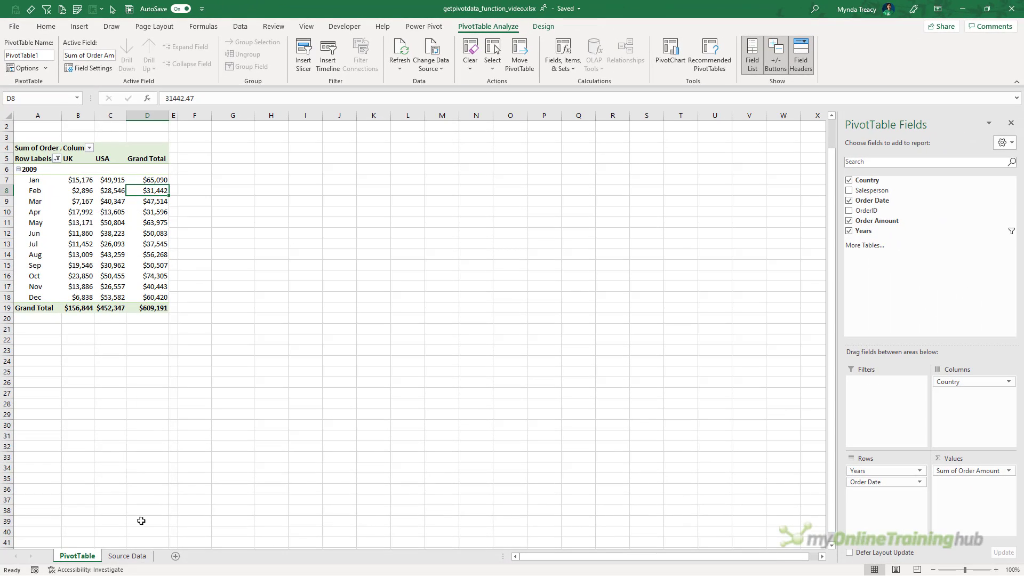
# Step: Review the Source Data sheet and the month grouping settings, then float and enlarge the PivotTable Fields pane
pyautogui.click(133, 555)
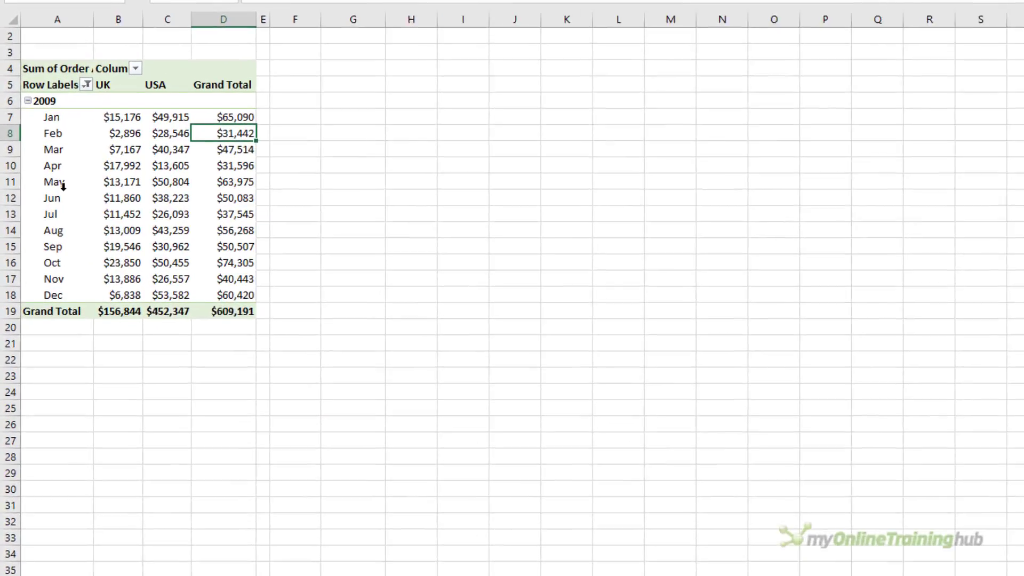
pyautogui.rightClick(70, 204)
pyautogui.click(219, 409)
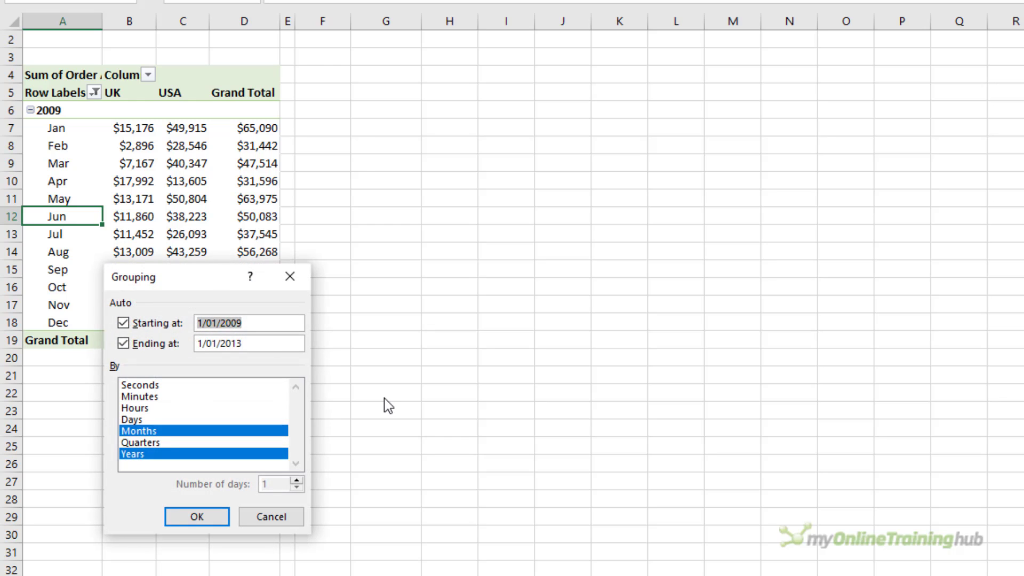
pyautogui.click(286, 518)
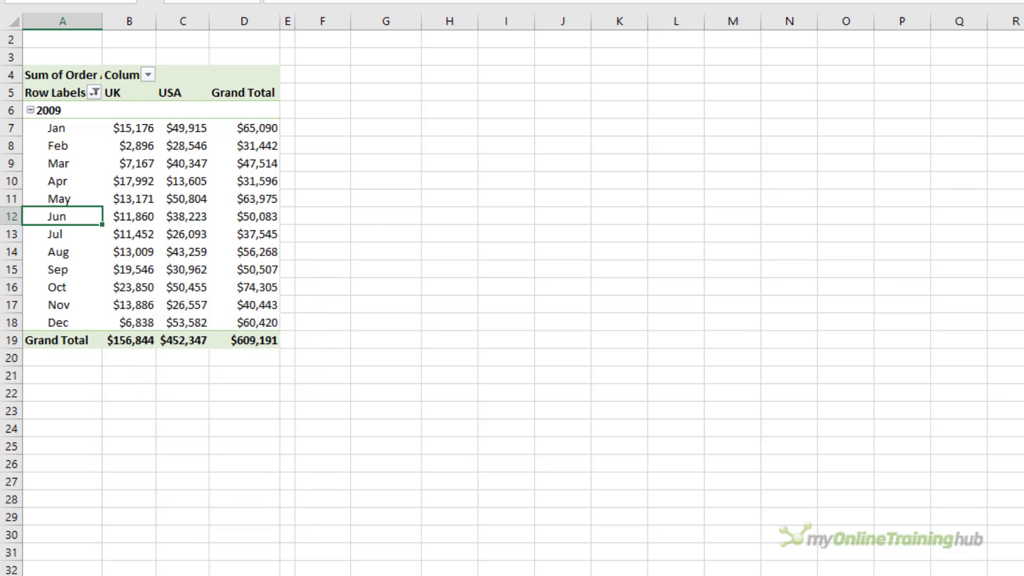
pyautogui.moveTo(741, 75); pyautogui.dragTo(494, 67)
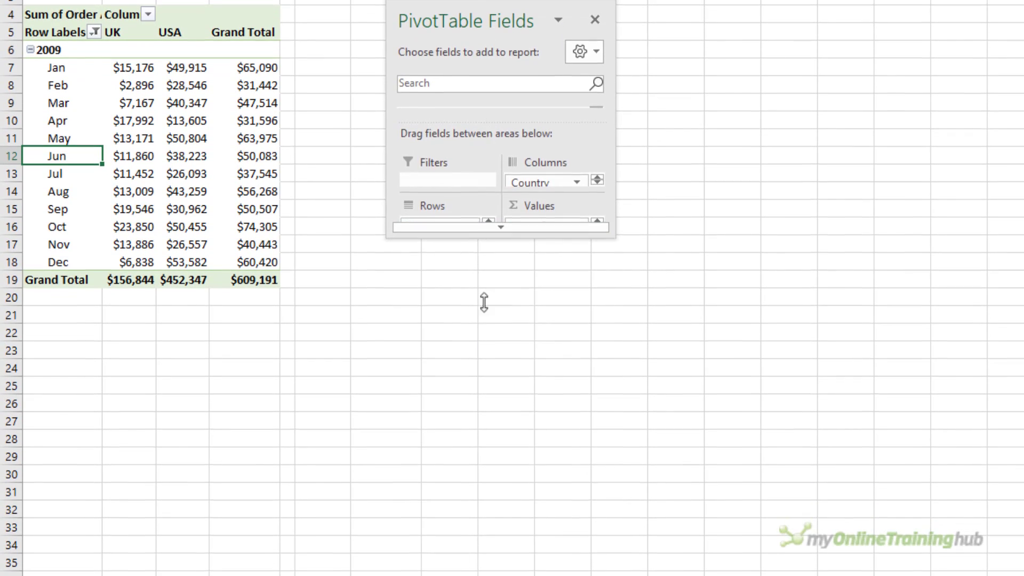
pyautogui.moveTo(483, 301); pyautogui.dragTo(483, 573)
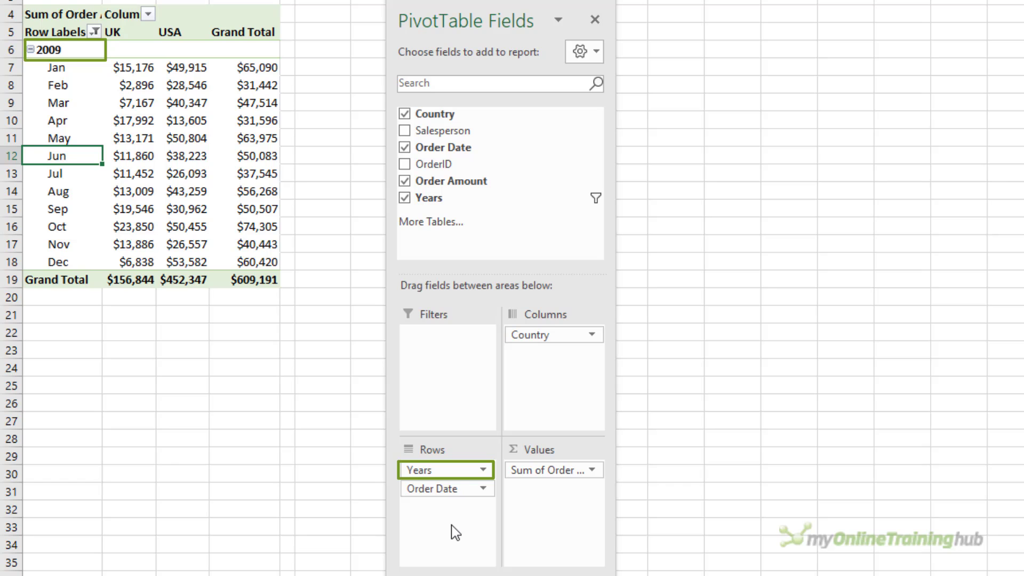
# Step: Enter a GETPIVOTDATA formula in F7 referencing D7, returning $65,090 for January 2009
pyautogui.click(595, 20)
pyautogui.click(349, 65)
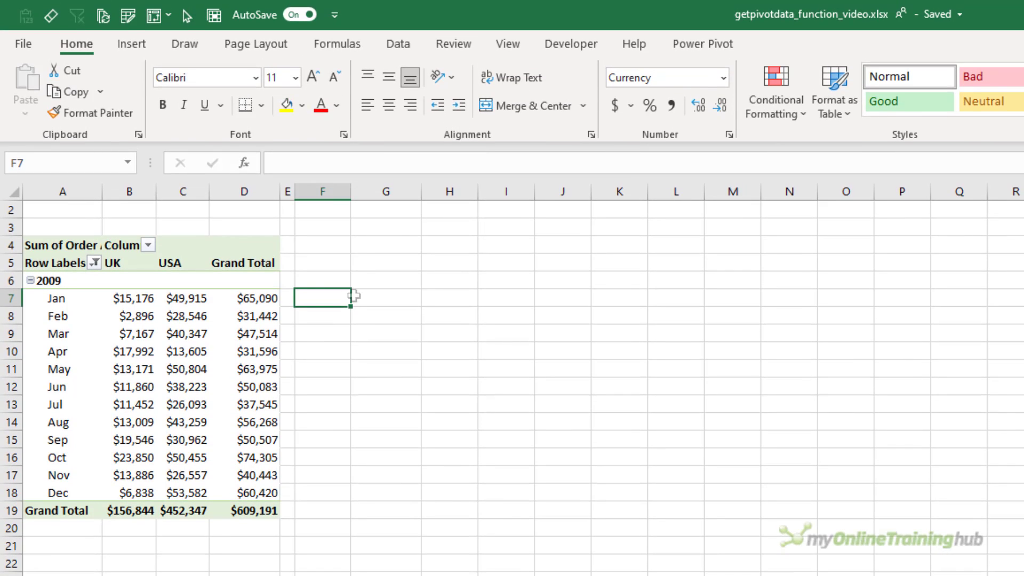
pyautogui.write('=')
pyautogui.press('Left')
pyautogui.press('Left')
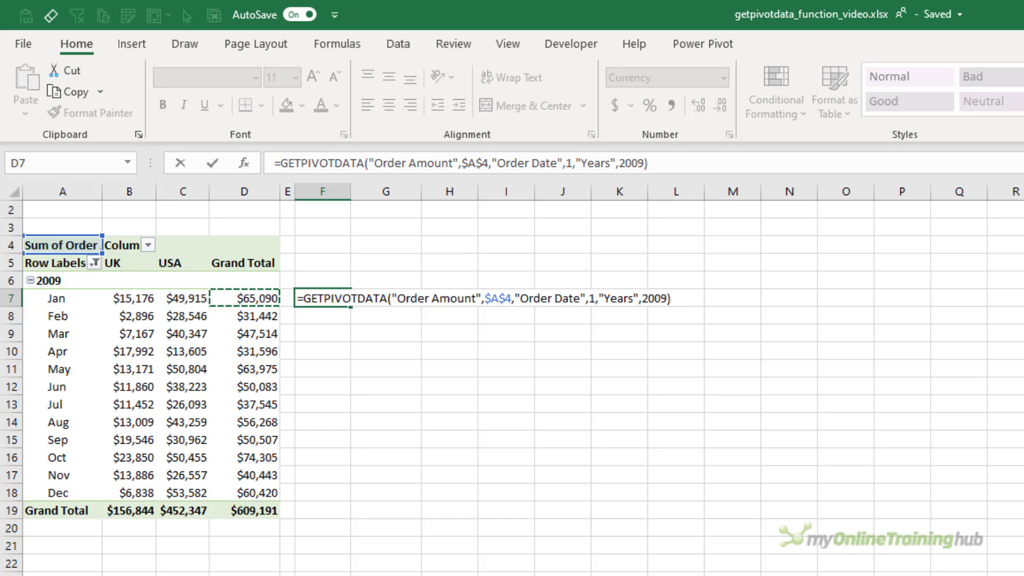
pyautogui.press('Return')
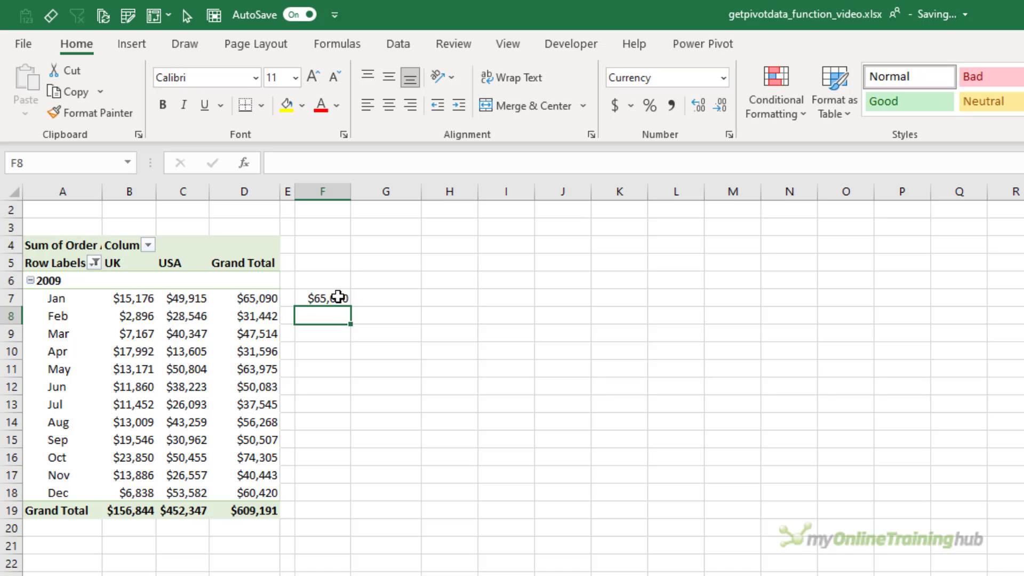
# Step: Fill the F7 GETPIVOTDATA formula down to F18
pyautogui.click(339, 299)
pyautogui.moveTo(351, 306); pyautogui.dragTo(346, 498)
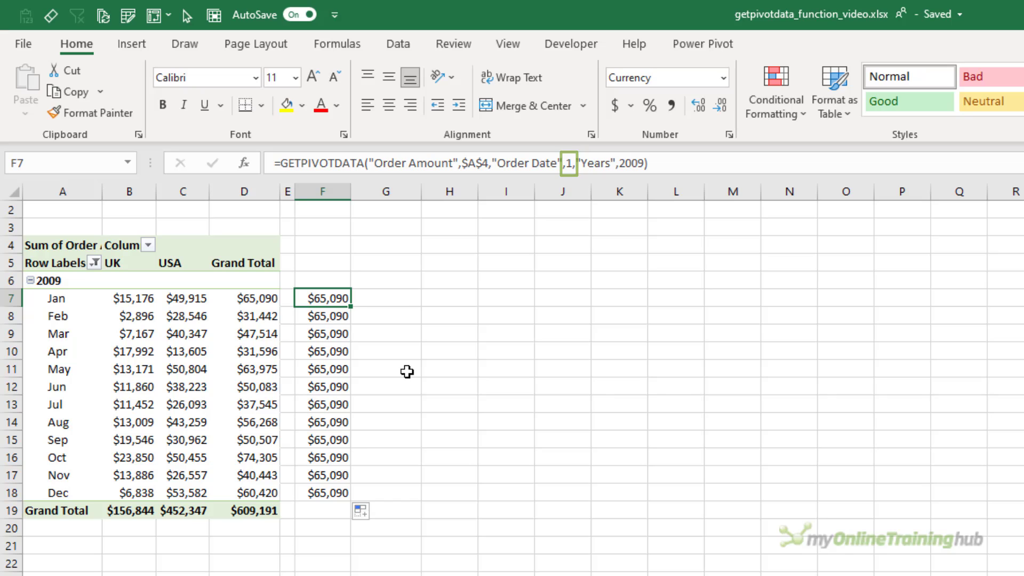
# Step: Enter =ROW(A1) in G7 and fill it down to G18, giving 1 through 12
pyautogui.click(406, 301)
pyautogui.write('=row')
pyautogui.press('Tab')
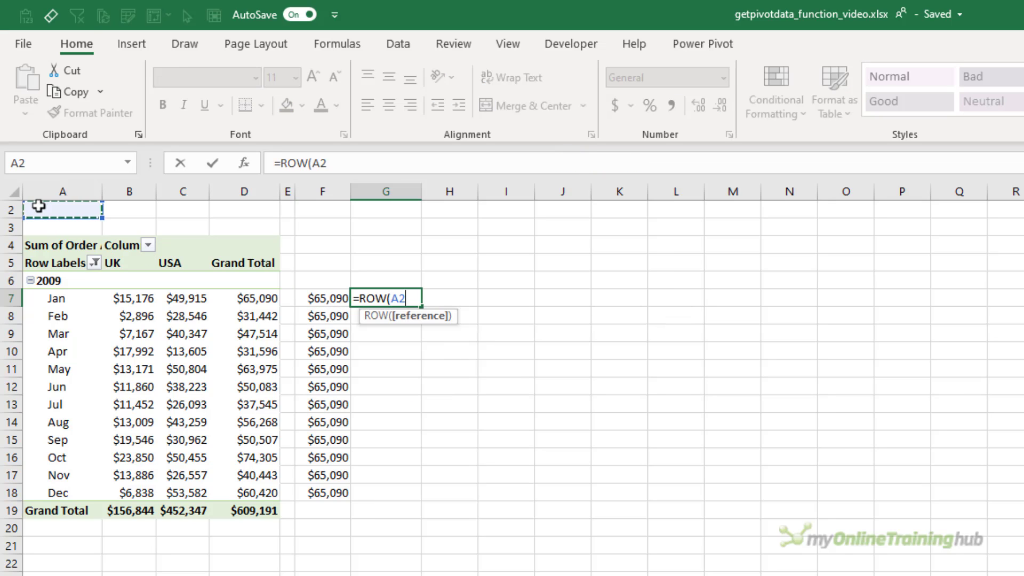
pyautogui.scroll(1, 39, 207)
pyautogui.click(49, 216)
pyautogui.write(')')
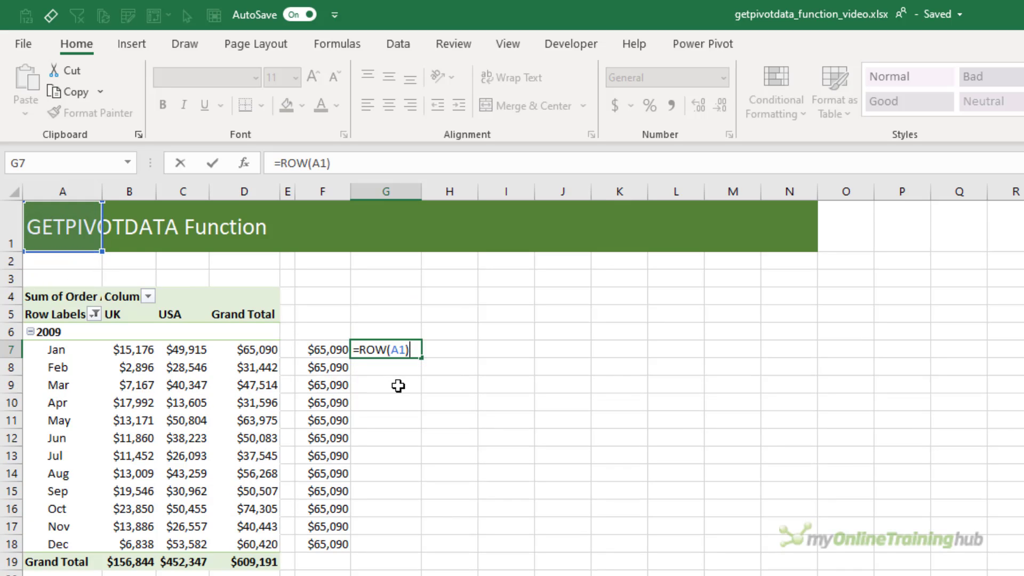
pyautogui.hotkey('ctrl', 'Return')
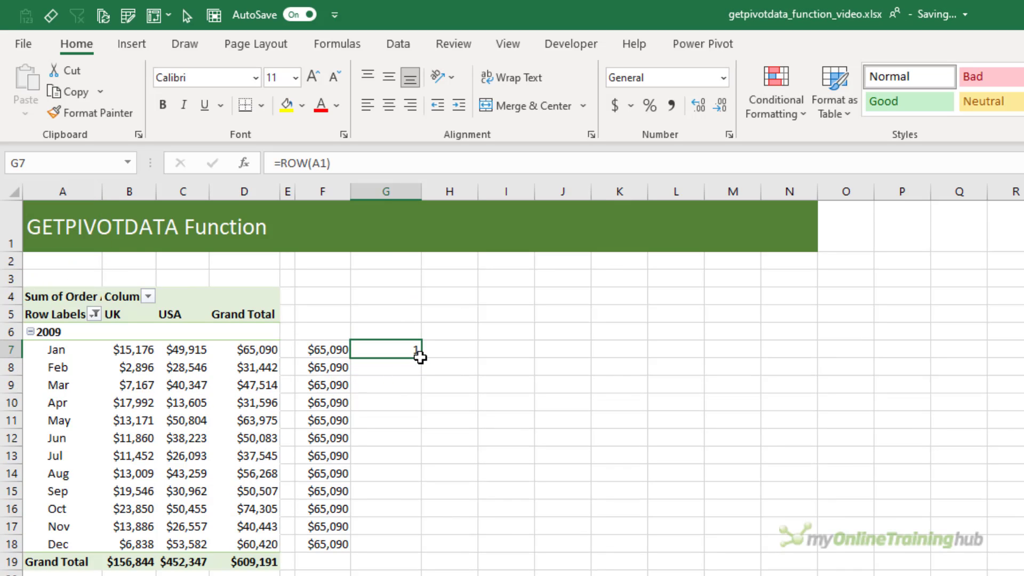
pyautogui.doubleClick(420, 357)
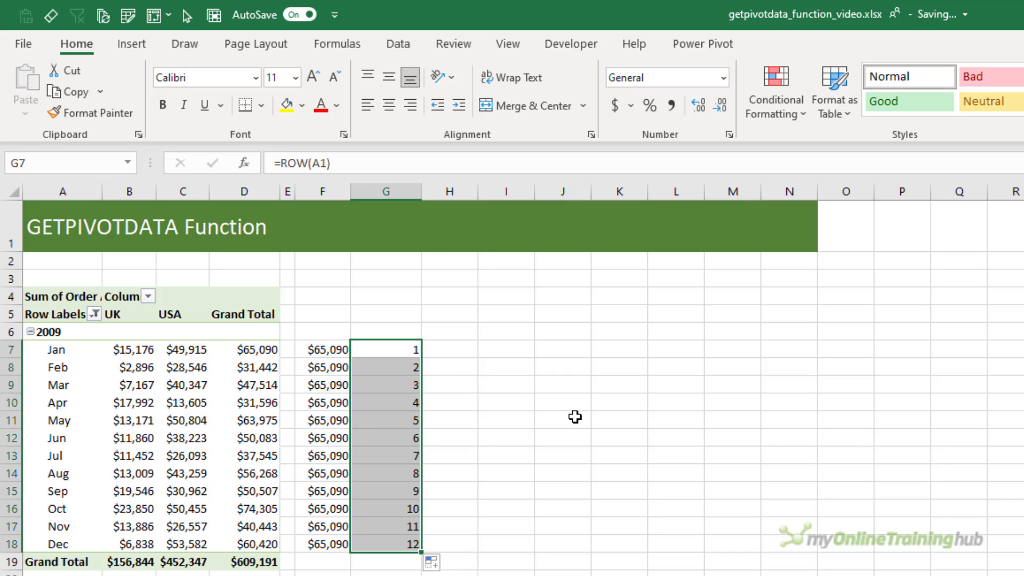
pyautogui.click(395, 350)
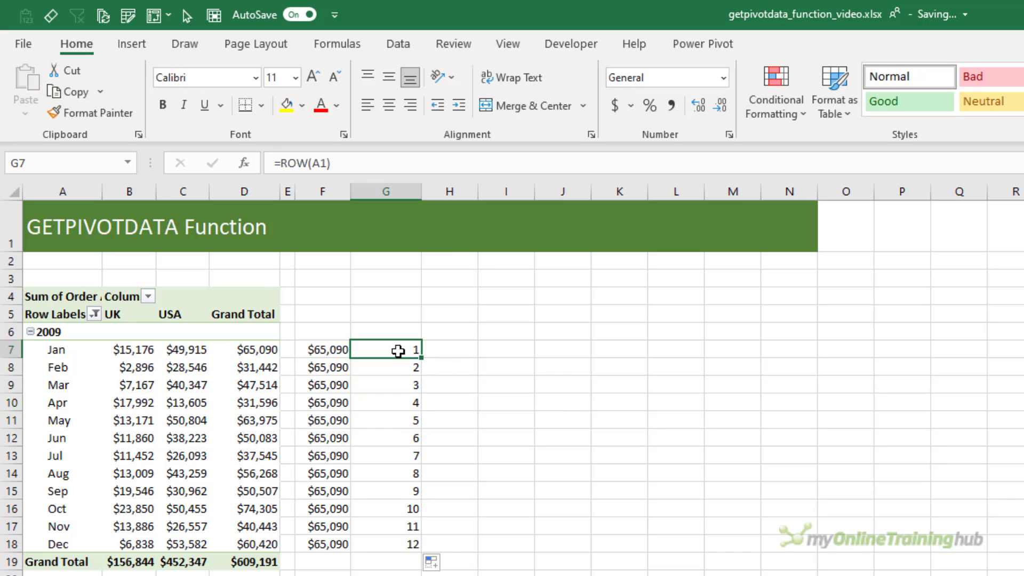
pyautogui.doubleClick(312, 162)
pyautogui.press('Escape')
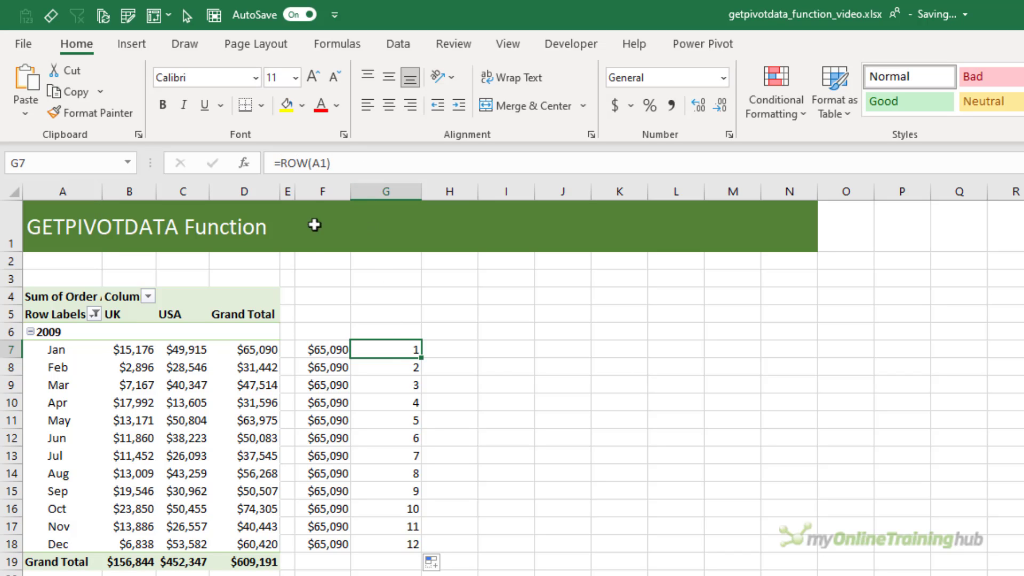
# Step: Replace F7's month argument 1 with ROW(A1) and fill it down to F18
pyautogui.click(327, 349)
pyautogui.click(569, 162)
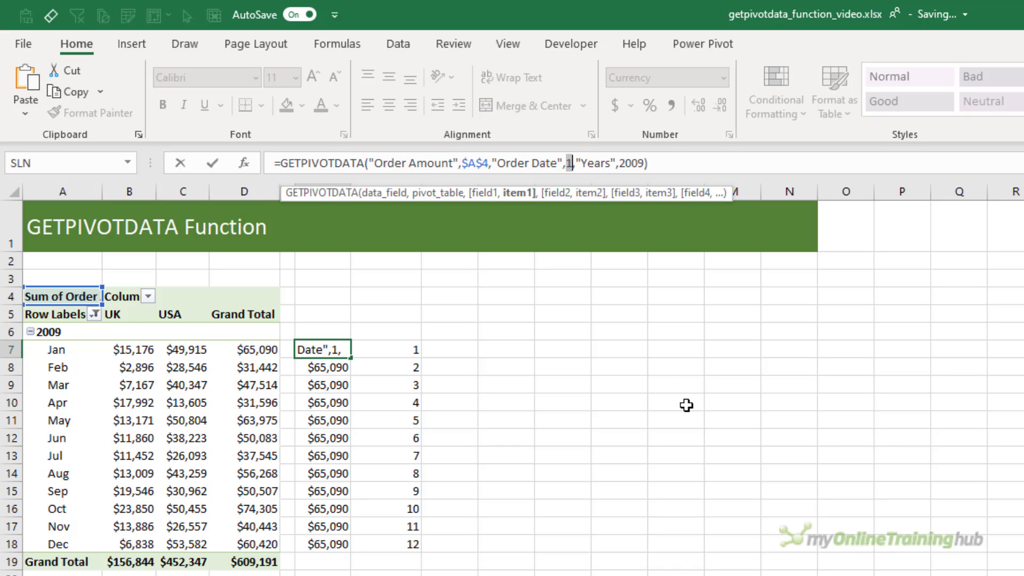
pyautogui.write('ROW(A1)')
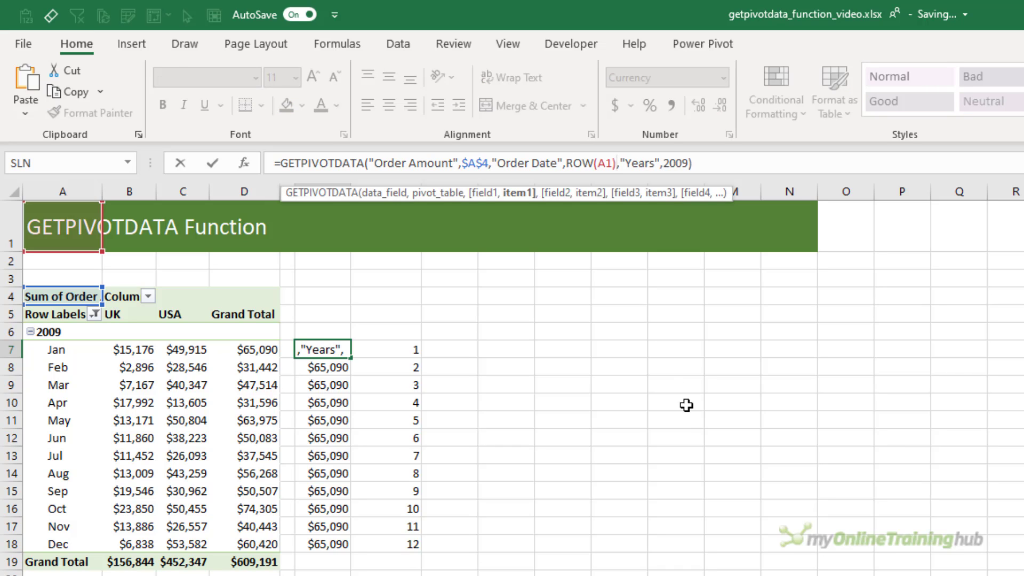
pyautogui.press('Return')
pyautogui.press('Up')
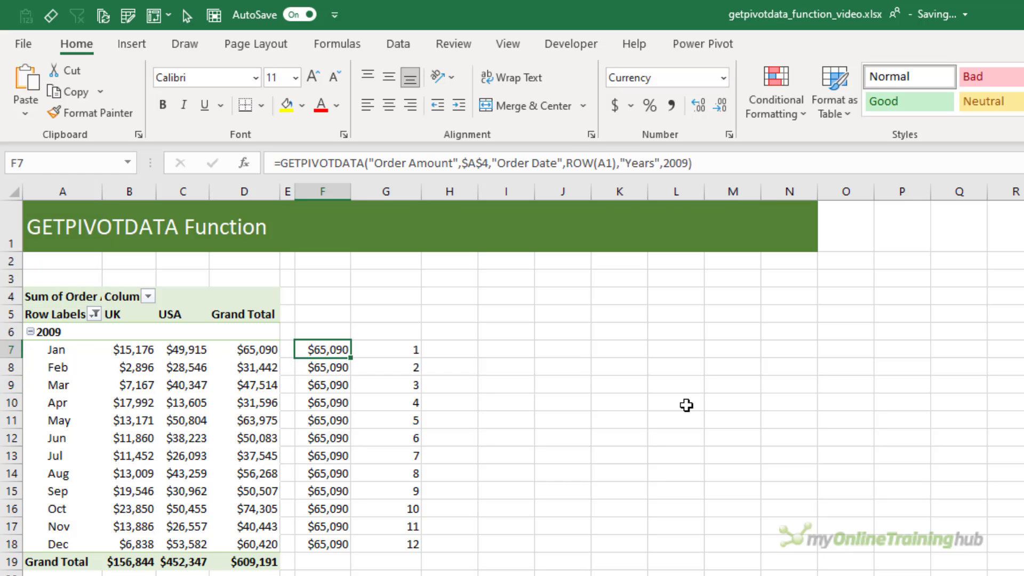
pyautogui.doubleClick(351, 358)
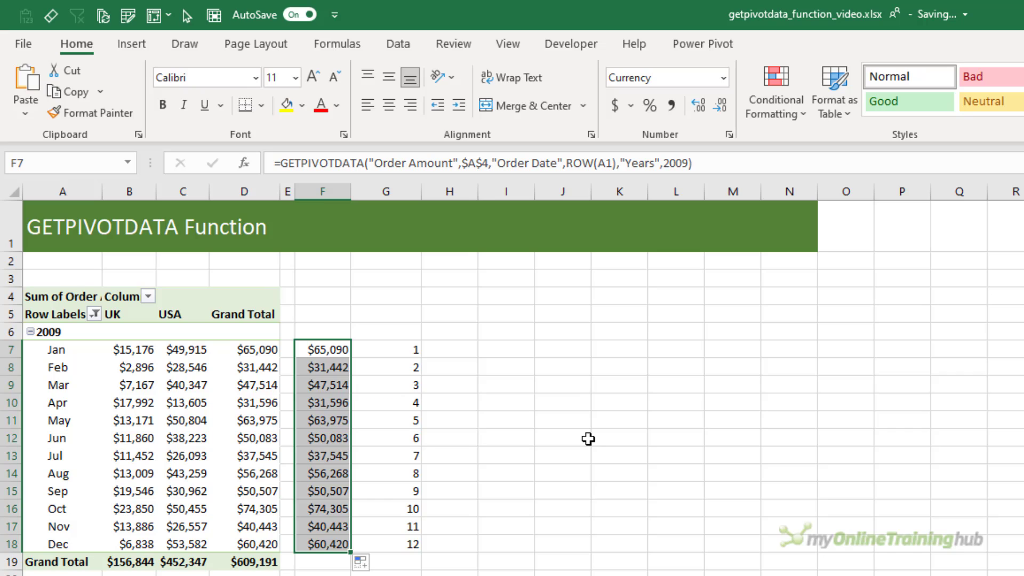
pyautogui.press('Down')
pyautogui.press('Down')
pyautogui.press('Down')
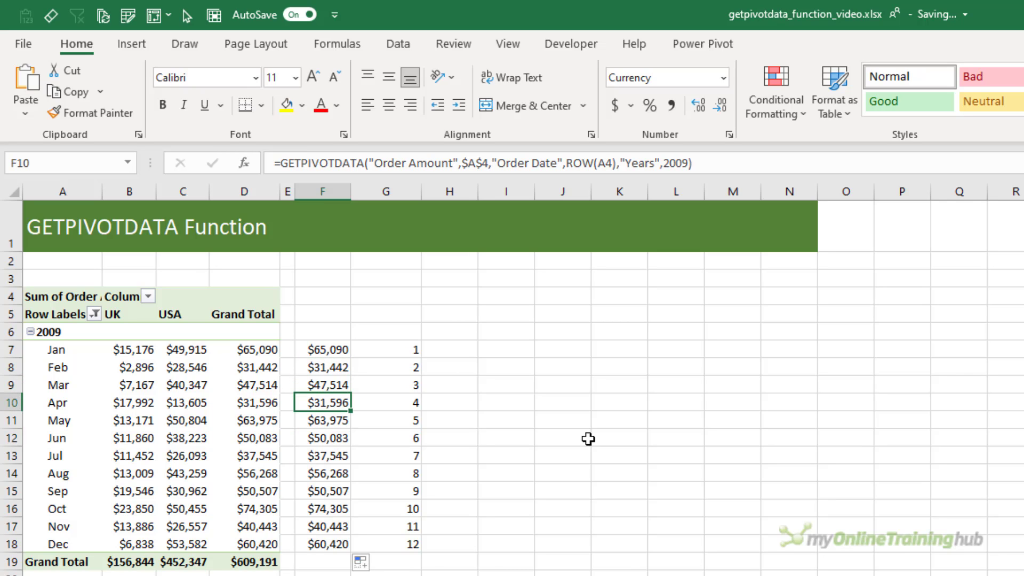
pyautogui.press('Right')
pyautogui.press('Up')
pyautogui.press('Up')
pyautogui.press('Up')
# Step: Put =D7 in G7 and fill it down to G18, mirroring each month's grand total
pyautogui.write('=')
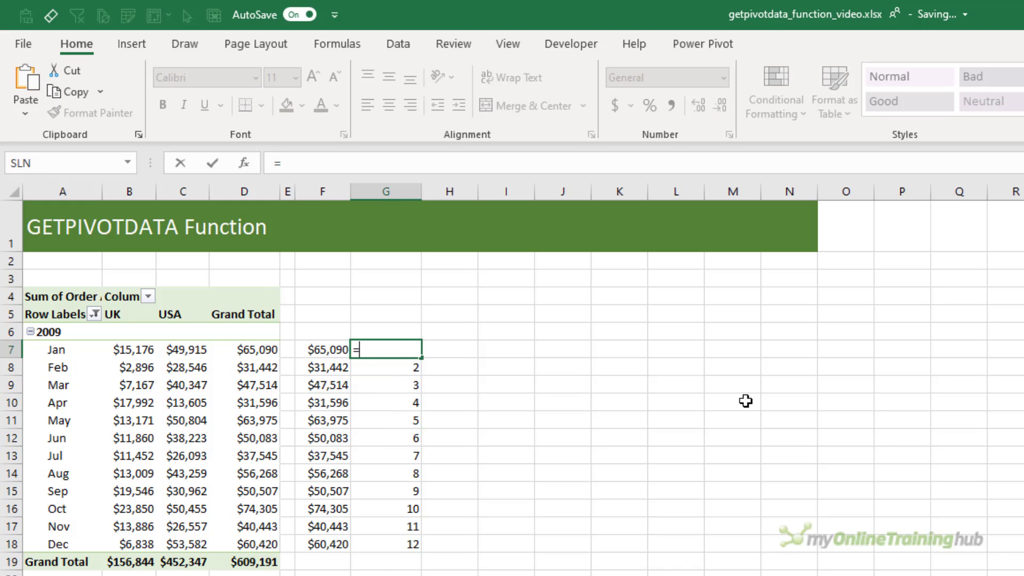
pyautogui.write('D7')
pyautogui.press('Return')
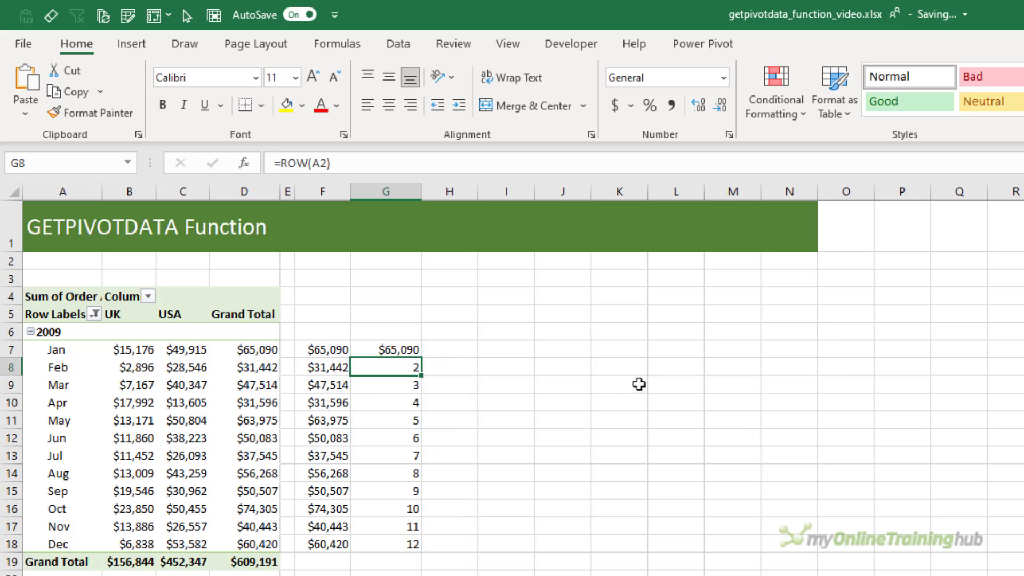
pyautogui.click(412, 349)
pyautogui.doubleClick(421, 358)
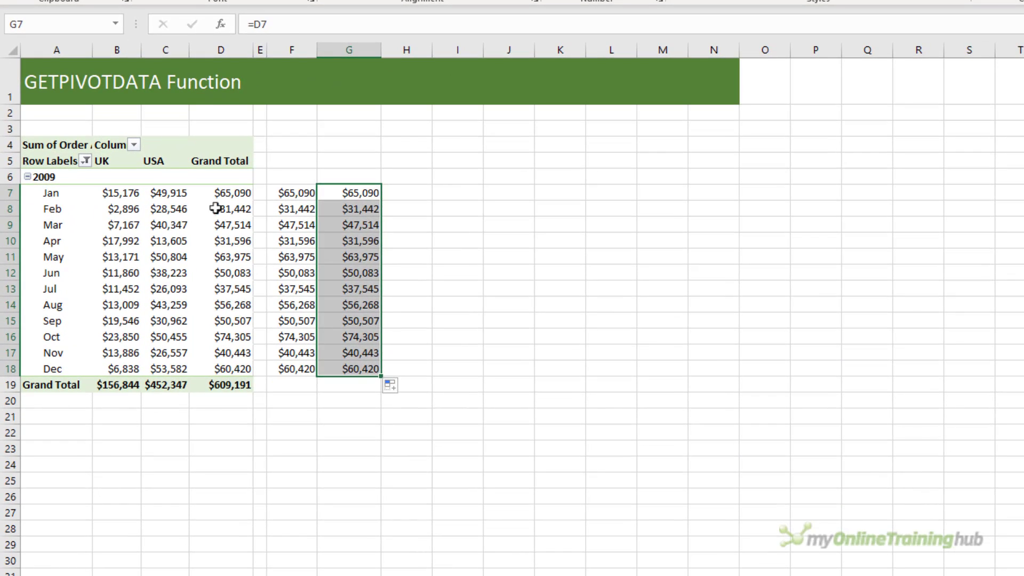
pyautogui.click(188, 364)
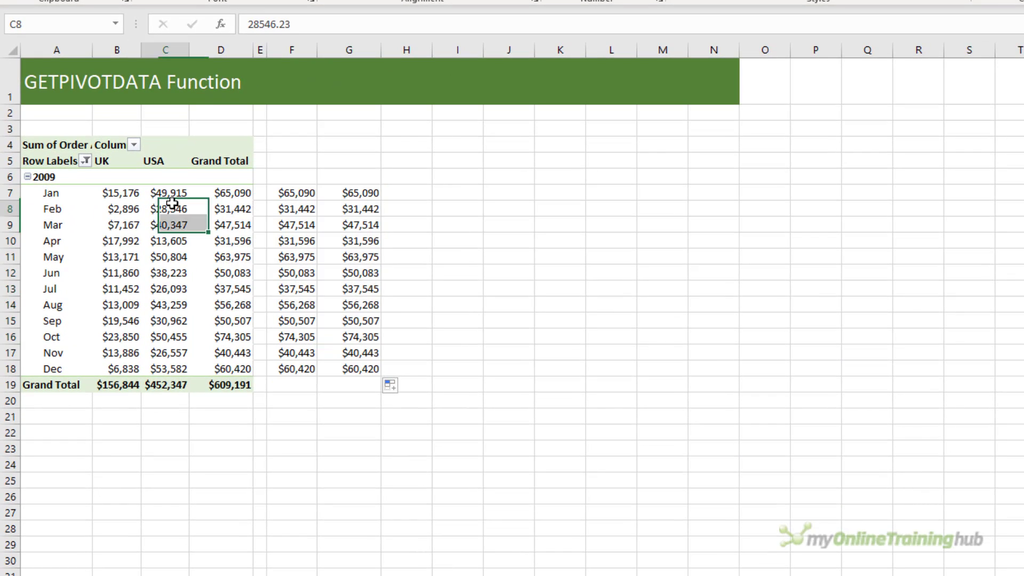
# Step: Drag Country out of the pivot's Columns area, then compare the F7 and G7 formulas
pyautogui.rightClick(171, 203)
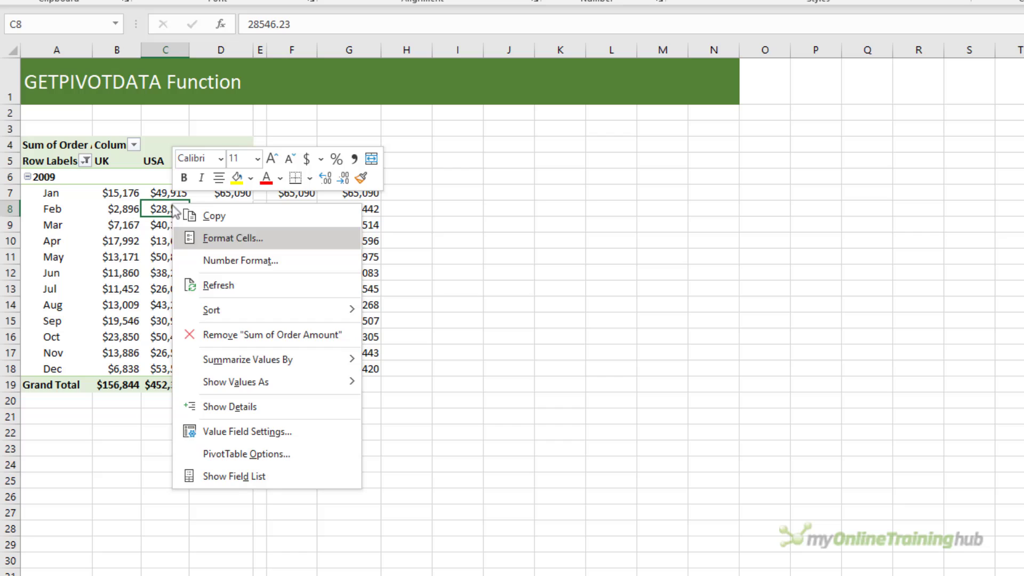
pyautogui.click(280, 481)
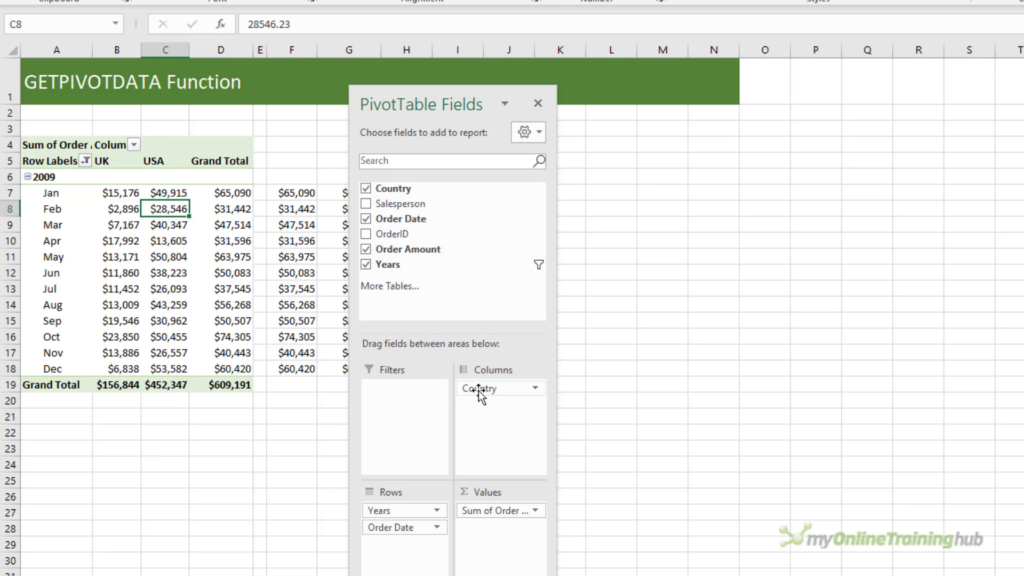
pyautogui.moveTo(478, 390); pyautogui.dragTo(262, 458)
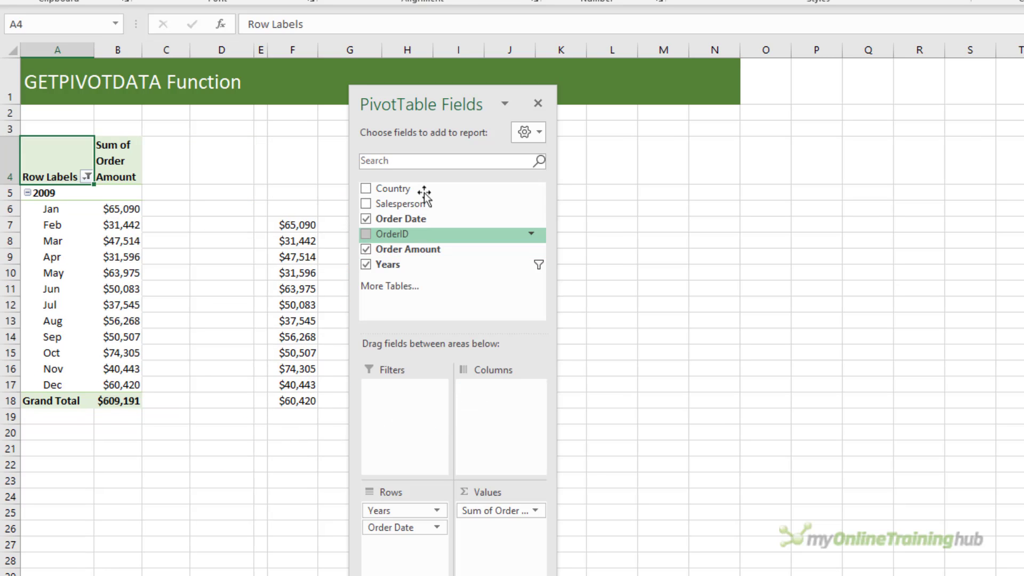
pyautogui.moveTo(483, 108); pyautogui.dragTo(606, 102)
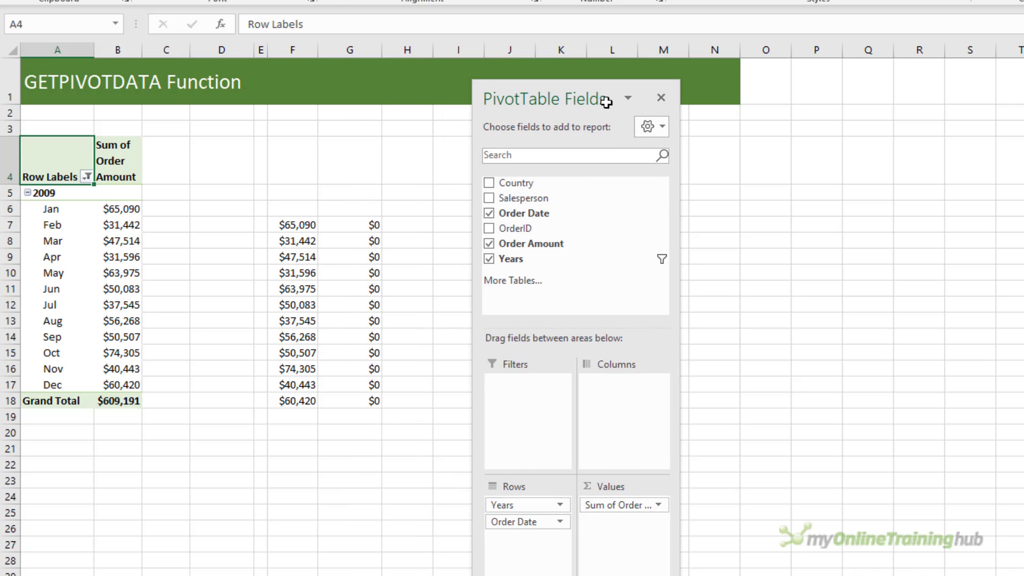
pyautogui.click(127, 208)
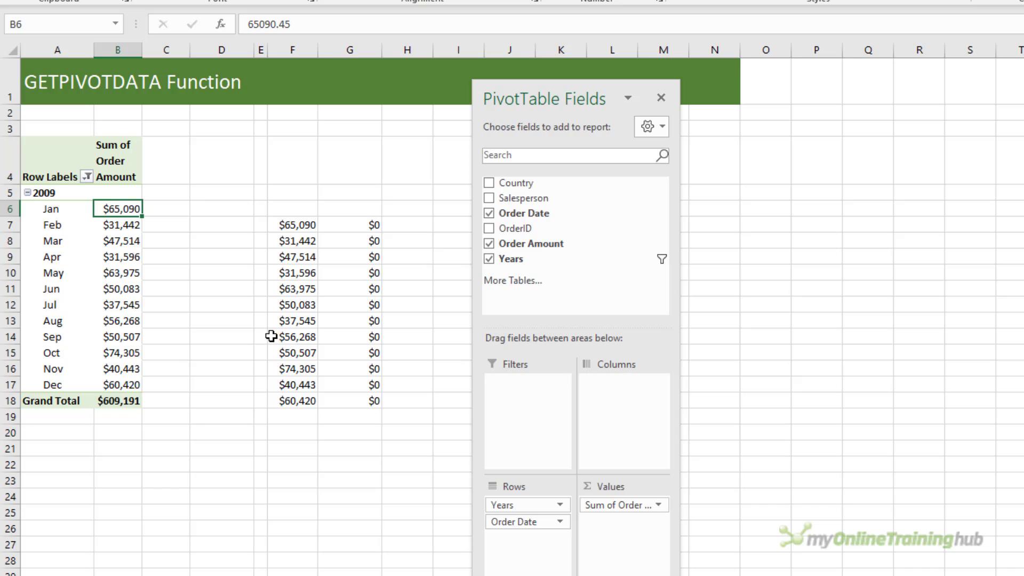
pyautogui.click(306, 226)
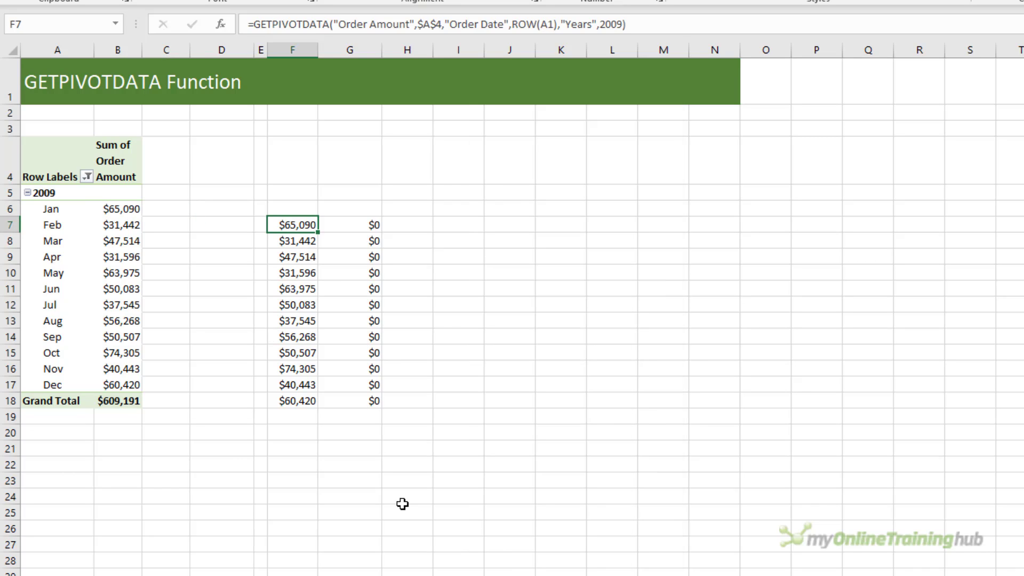
pyautogui.click(344, 228)
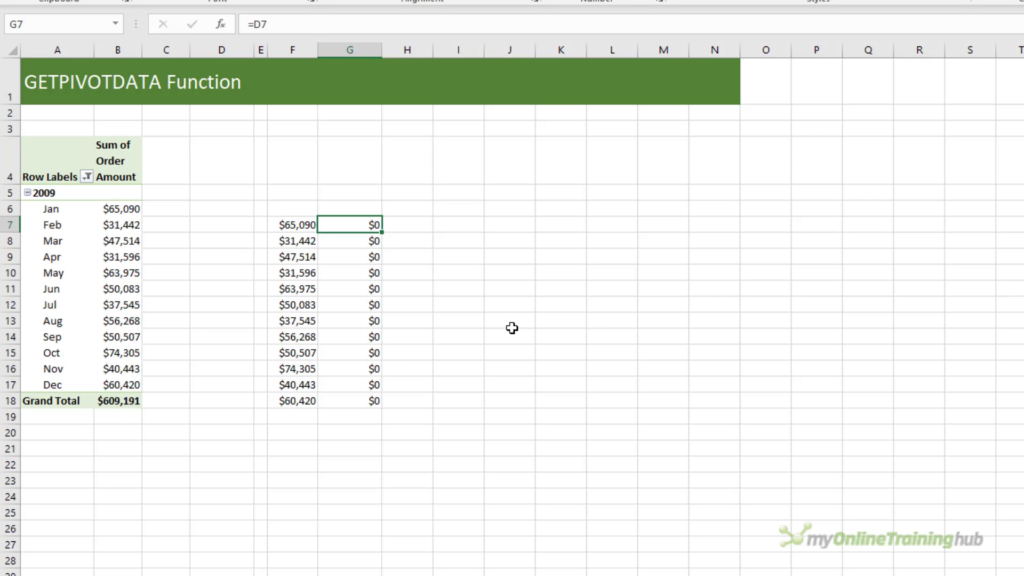
pyautogui.press('Left')
pyautogui.press('Up')
pyautogui.press('Up')
pyautogui.press('Up')
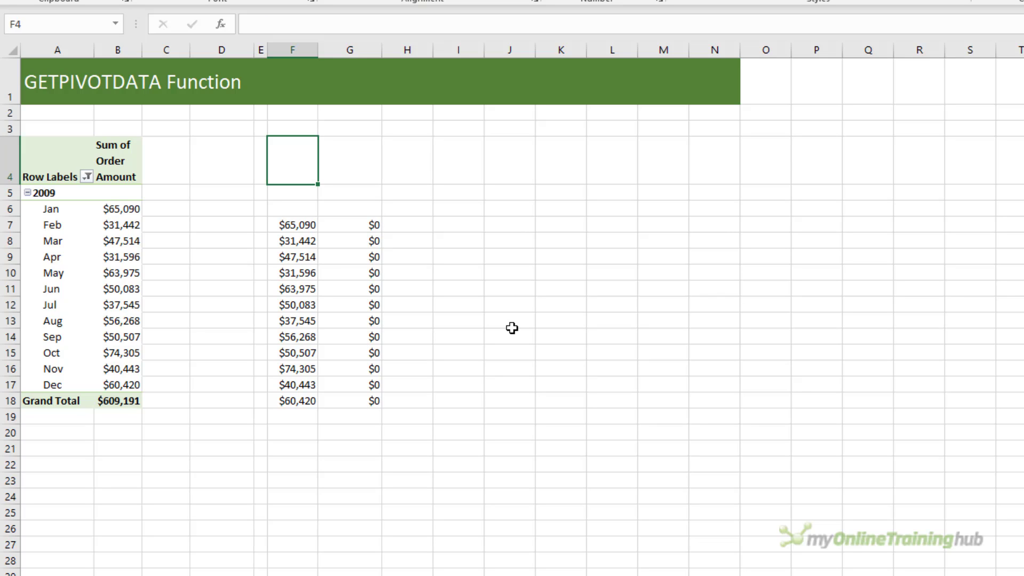
pyautogui.write('=col')
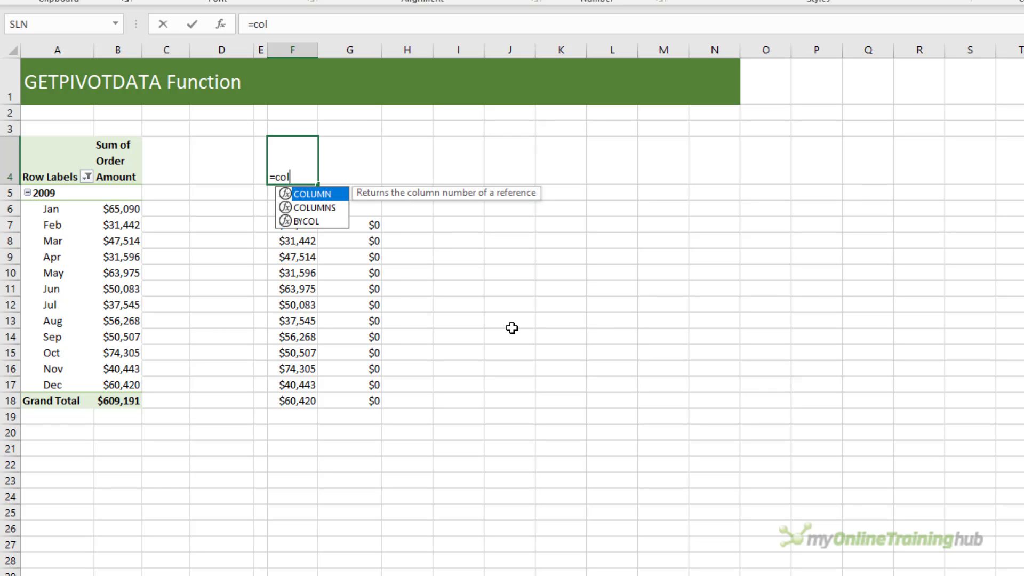
pyautogui.press('Tab')
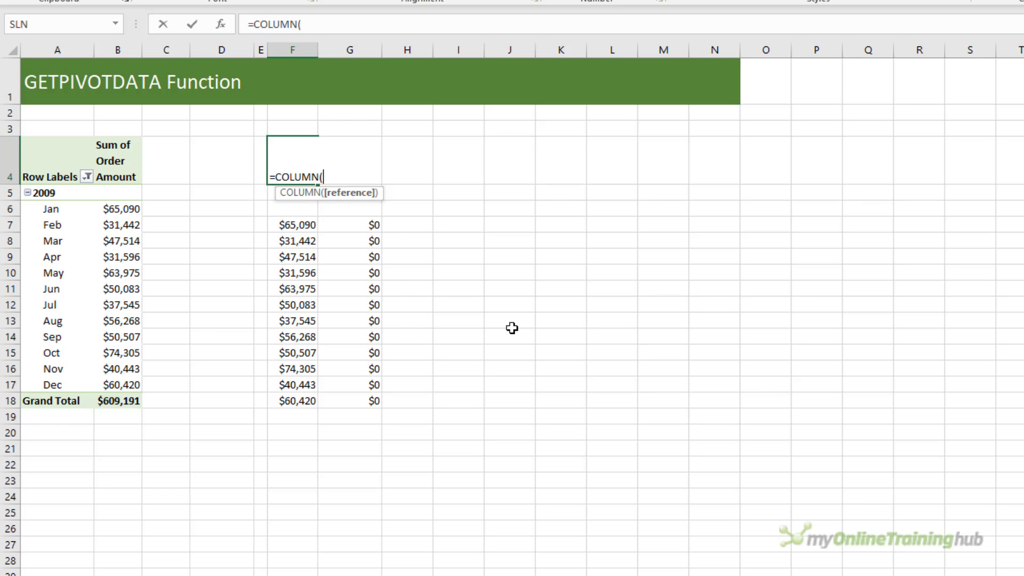
pyautogui.click(52, 92)
pyautogui.write(')')
pyautogui.hotkey('ctrl', 'Return')
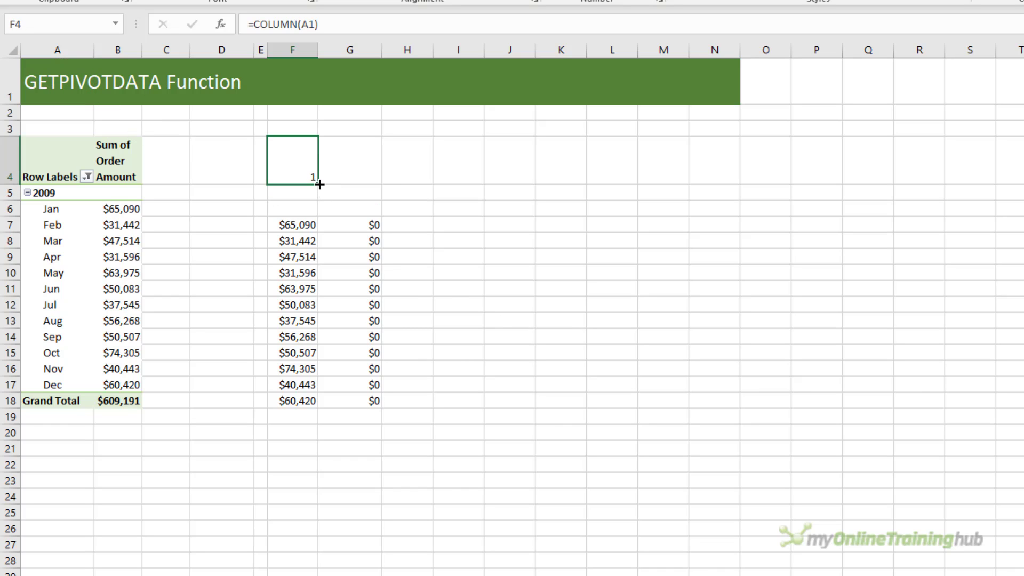
pyautogui.moveTo(318, 184); pyautogui.dragTo(670, 203)
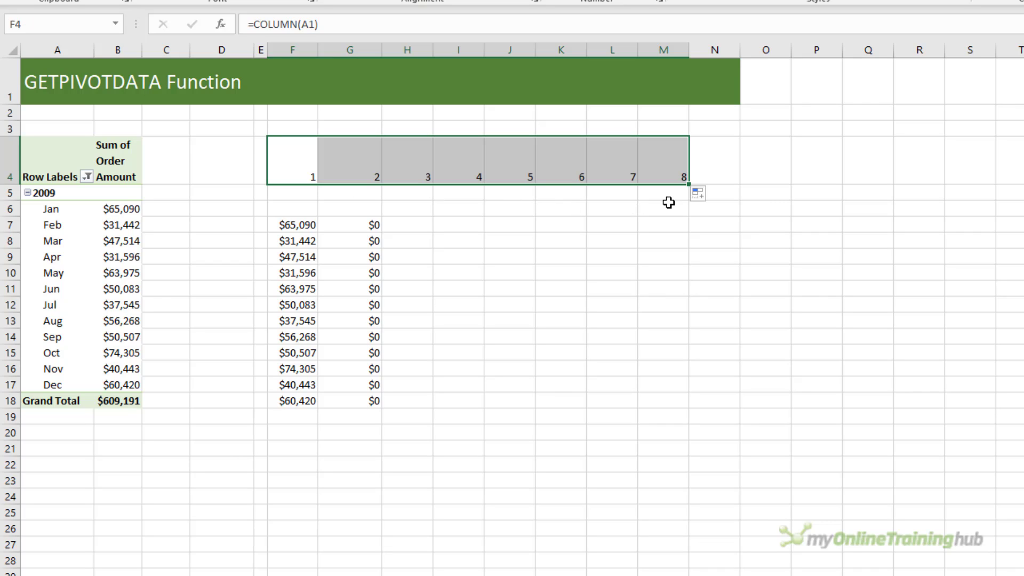
pyautogui.press('Delete')
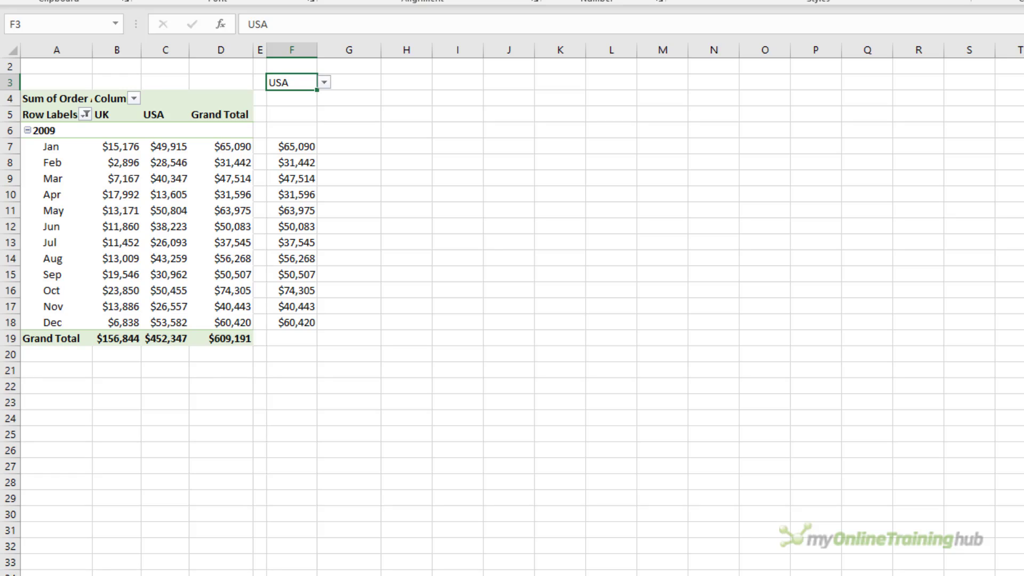
# Step: In F4, enter =GETPIVOTDATA("Order Amount",$A$4,"Country",F3) by referencing B19 and replacing "UK" with F3
pyautogui.click(324, 83)
pyautogui.click(322, 84)
pyautogui.press('Return')
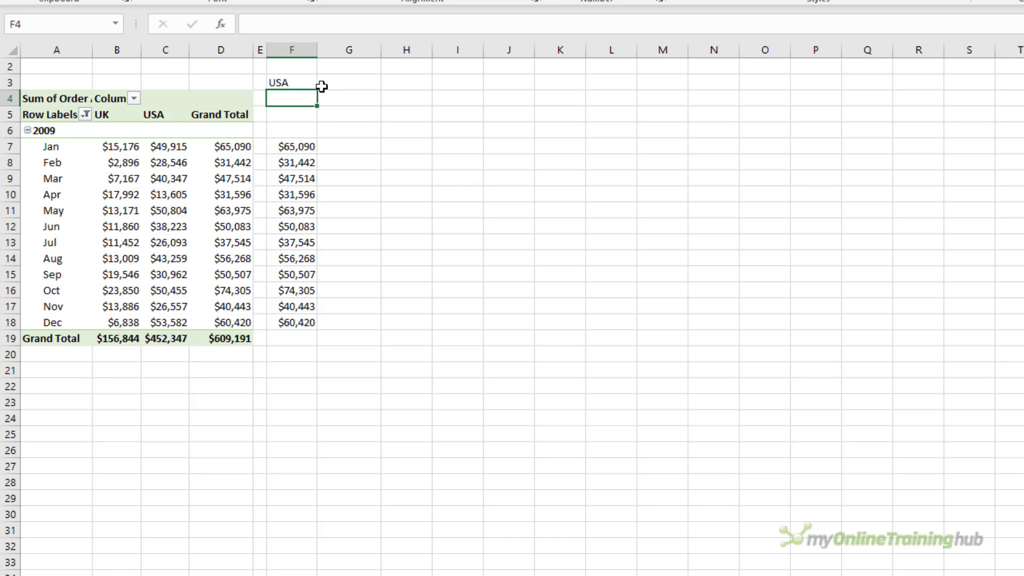
pyautogui.write('=')
pyautogui.click(118, 338)
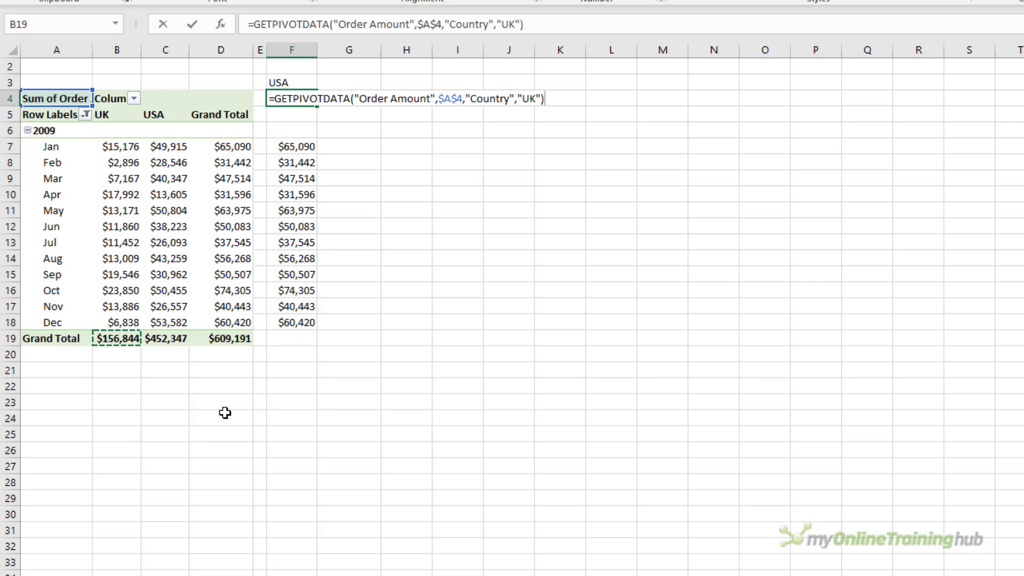
pyautogui.hotkey('ctrl', 'Return')
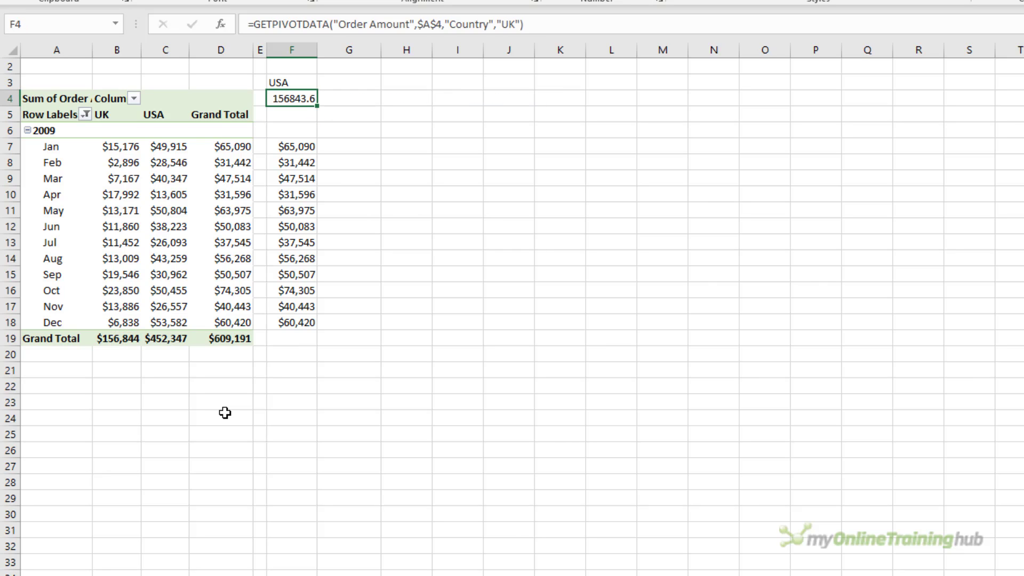
pyautogui.moveTo(521, 24); pyautogui.dragTo(496, 24)
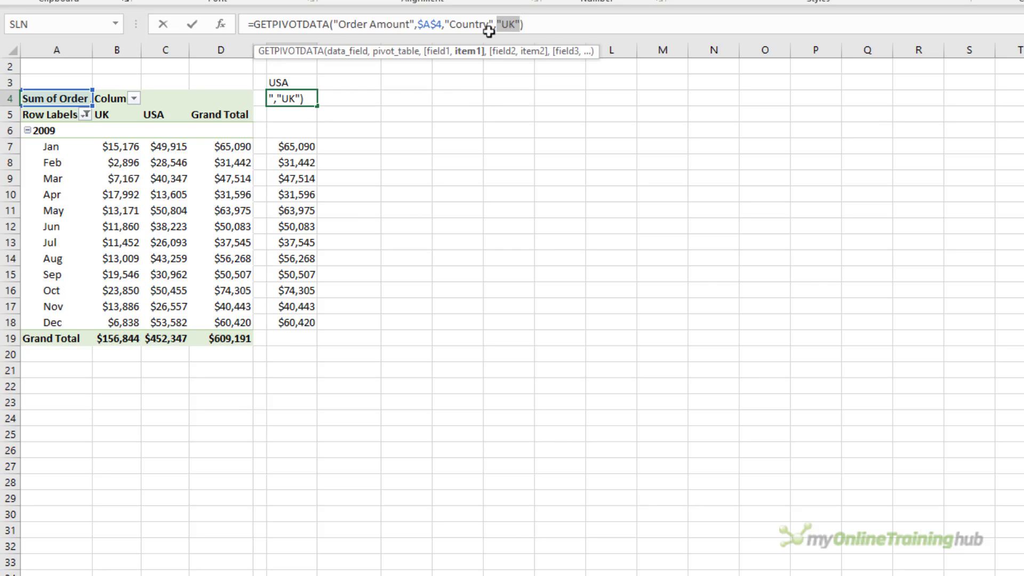
pyautogui.click(306, 81)
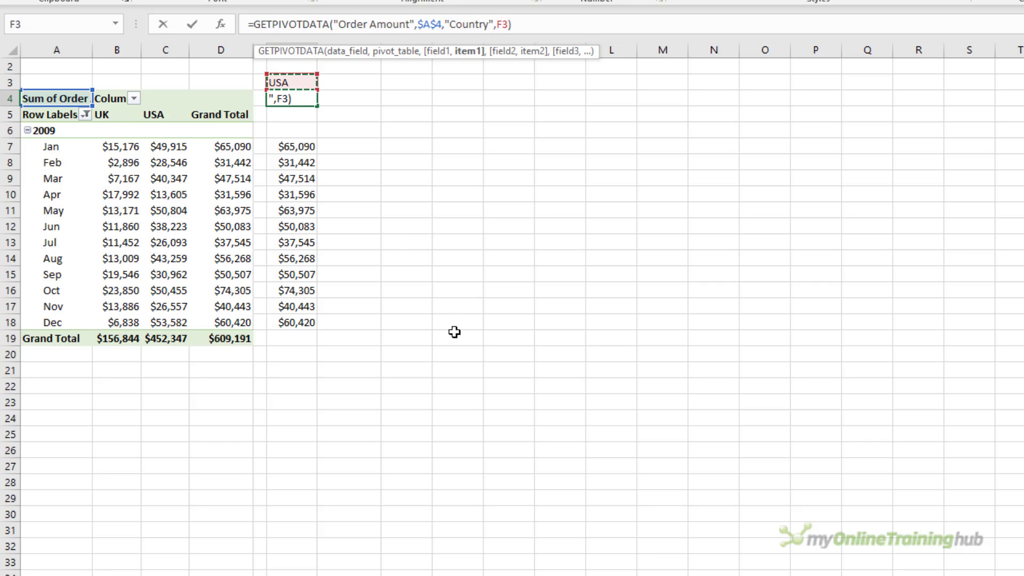
pyautogui.press('Return')
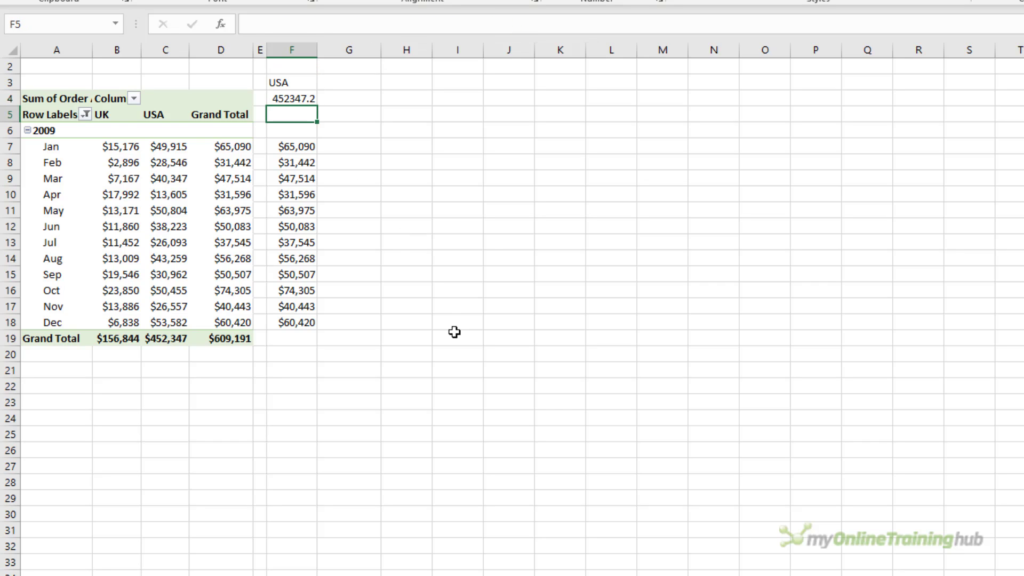
pyautogui.press('Up')
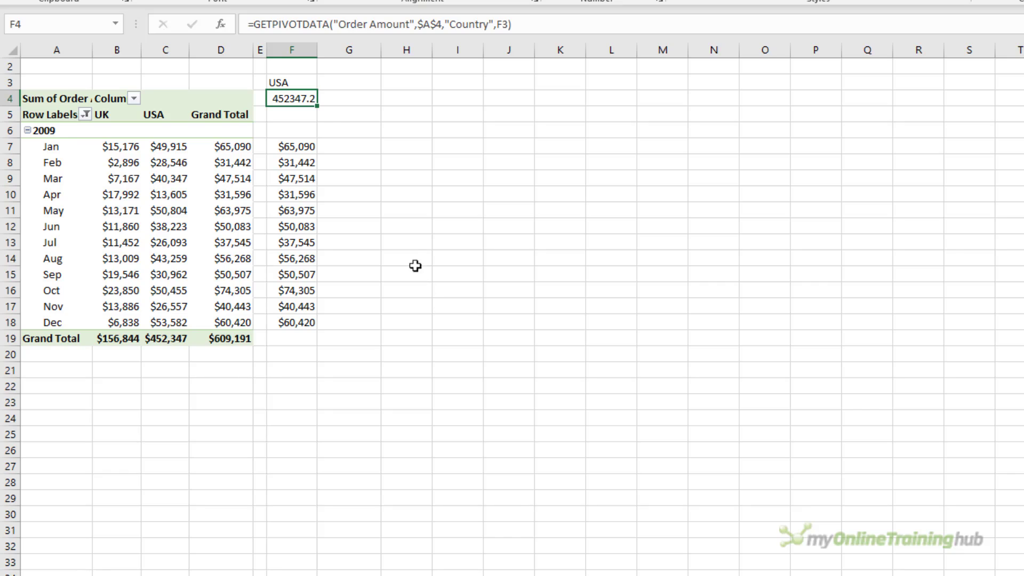
# Step: Test F4 by switching the F3 country dropdown to UK and back to USA
pyautogui.click(308, 83)
pyautogui.click(322, 84)
pyautogui.click(319, 95)
pyautogui.click(324, 83)
pyautogui.click(321, 105)
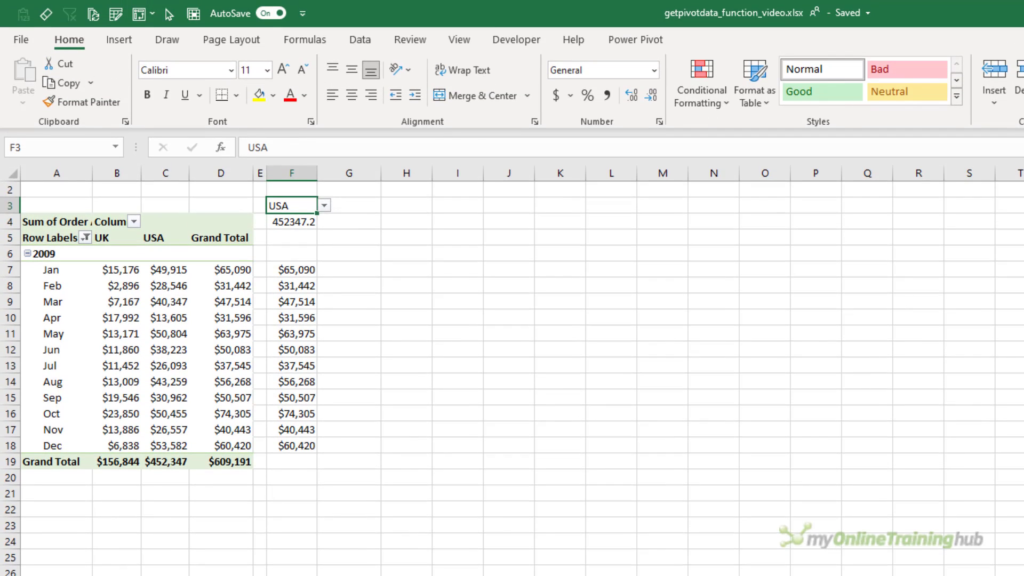
pyautogui.click(292, 221)
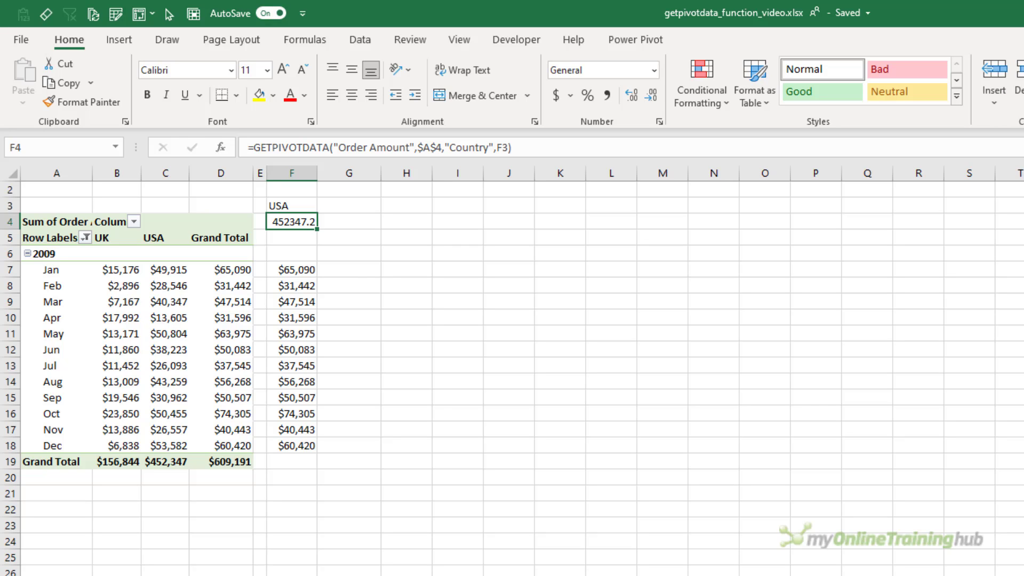
pyautogui.click(354, 270)
pyautogui.write('=')
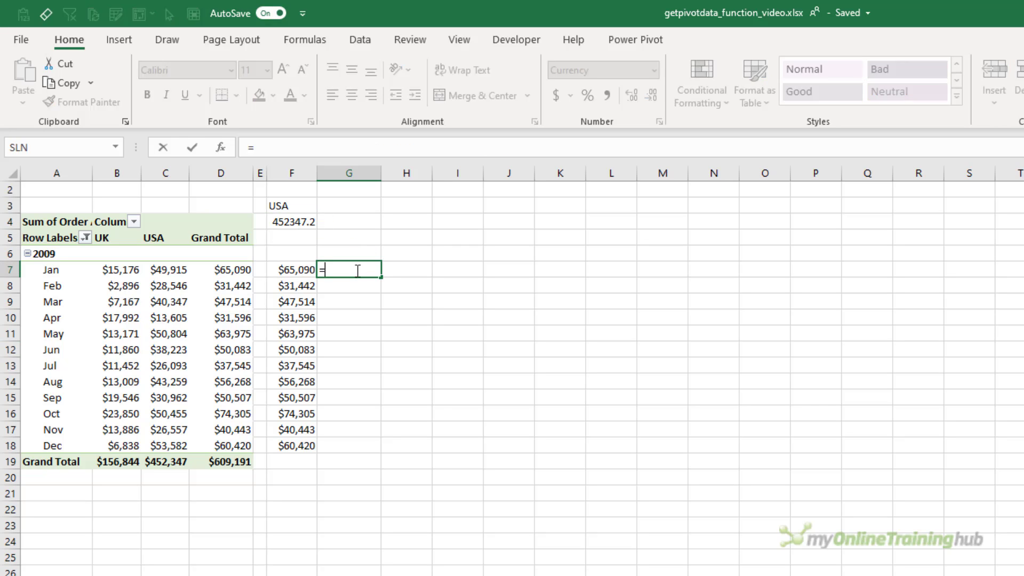
pyautogui.click(118, 272)
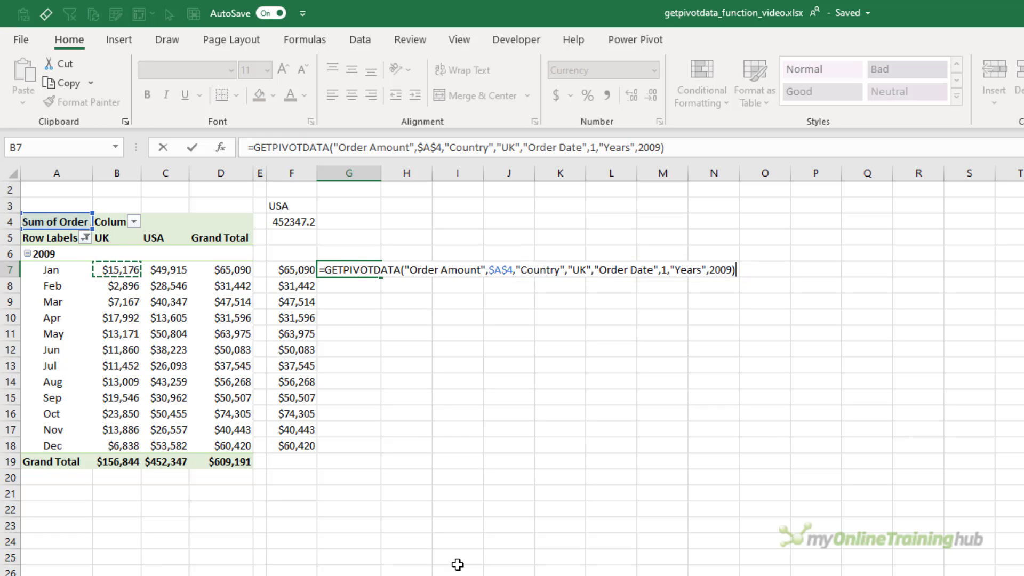
pyautogui.press('Escape')
pyautogui.press('Left')
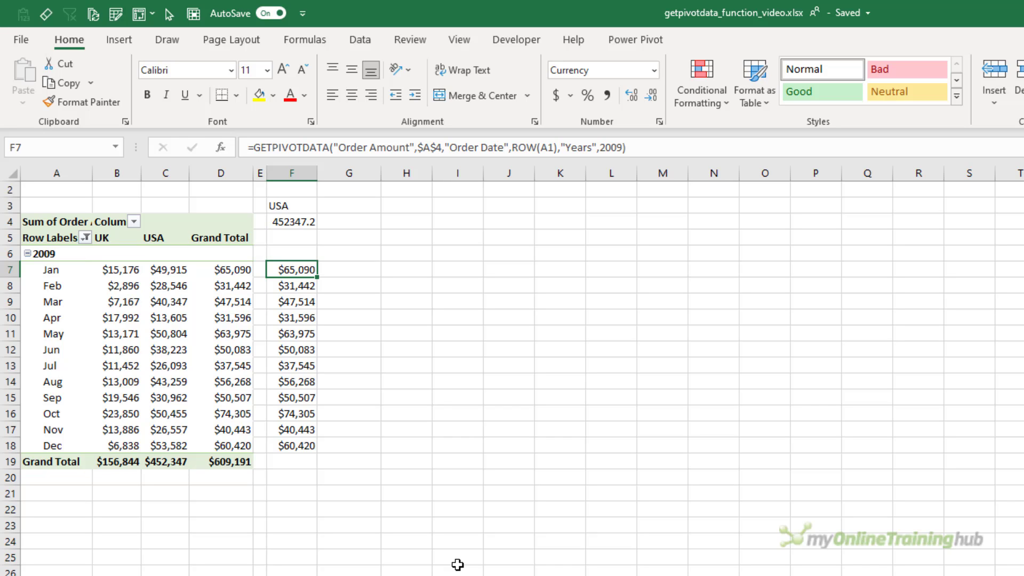
# Step: Append *1.1 to F7's formula and fill it down to F18, giving $71,599 to $66,462
pyautogui.click(672, 154)
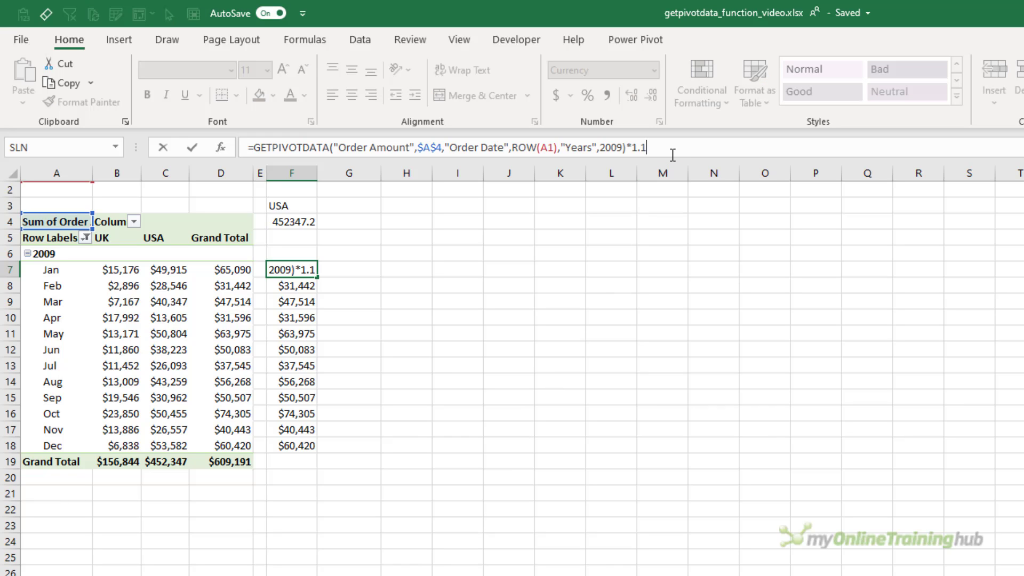
pyautogui.write('*1.1')
pyautogui.press('Return')
pyautogui.press('Up')
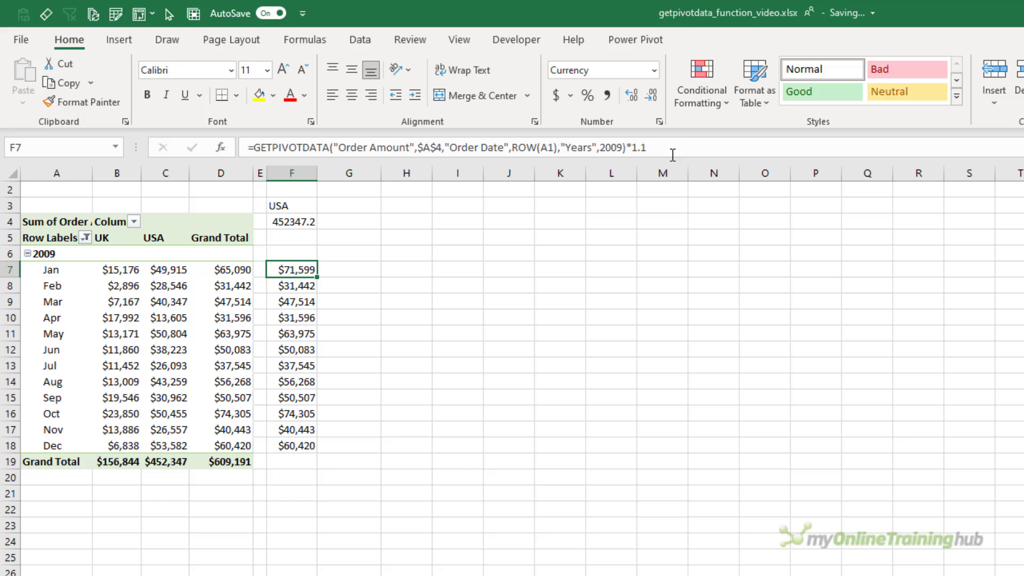
pyautogui.doubleClick(317, 276)
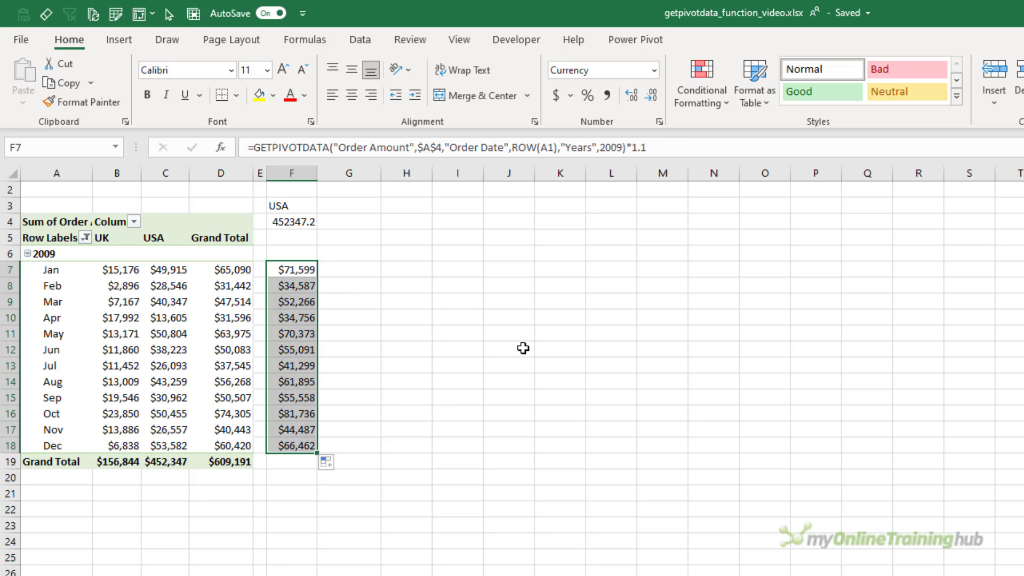